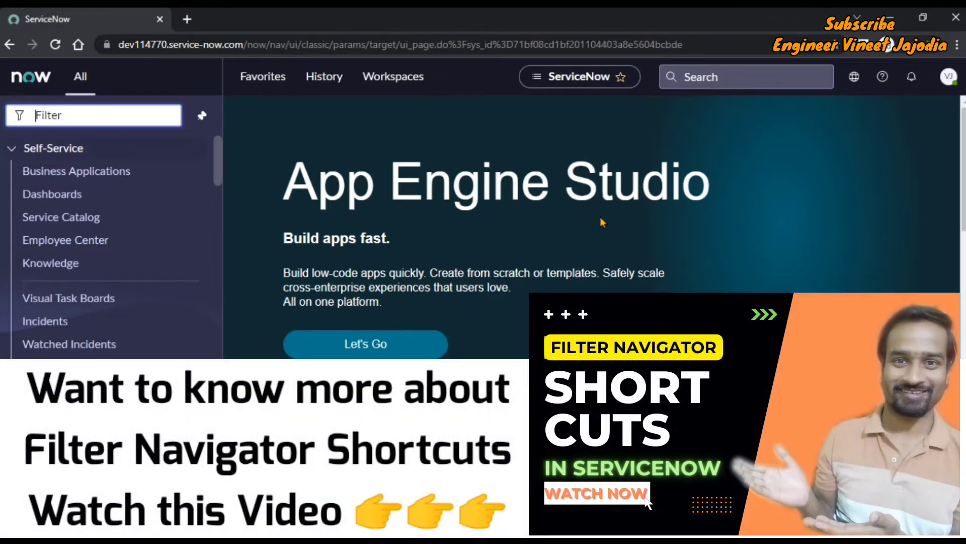
Open a new incident form in a separate browser tab by entering incident.FORM in the navigation filter.
text(incident.FR)
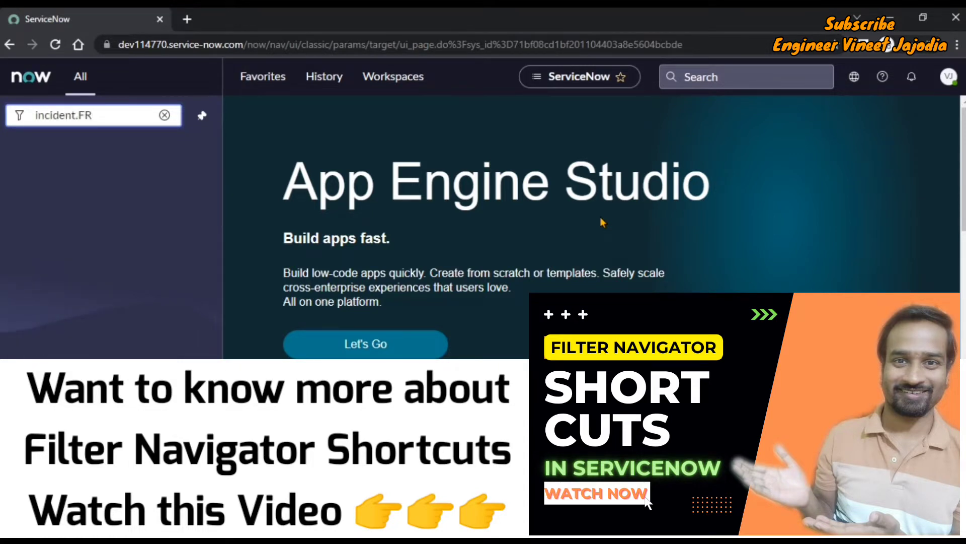
key(BackSpace)
text(ORM)
key(Return)
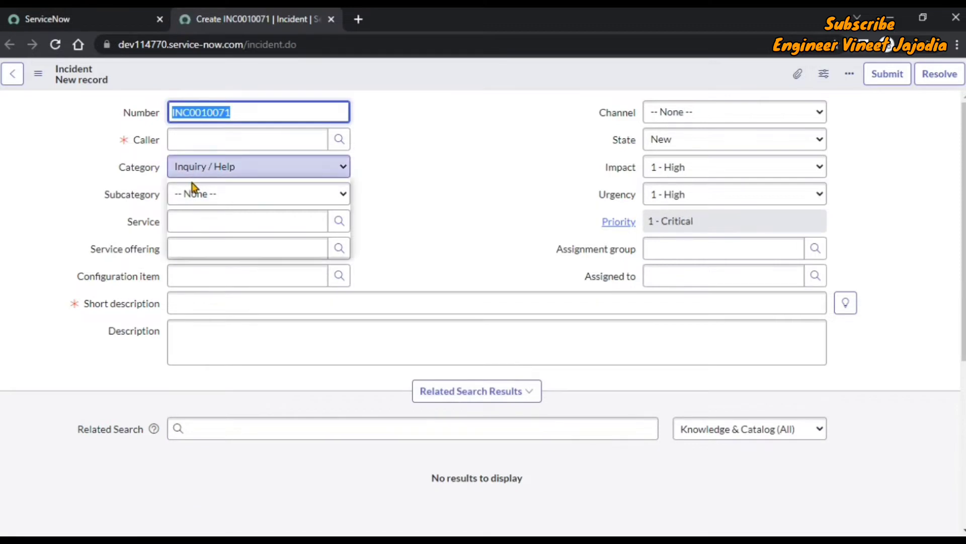
Set Category to -- None -- on the new incident form.
click(208, 170)
click(230, 189)
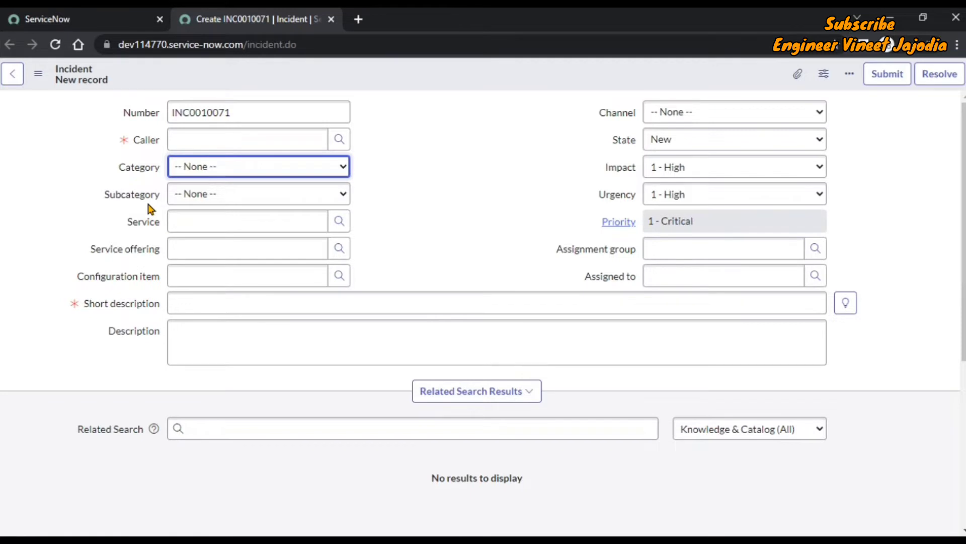
click(483, 222)
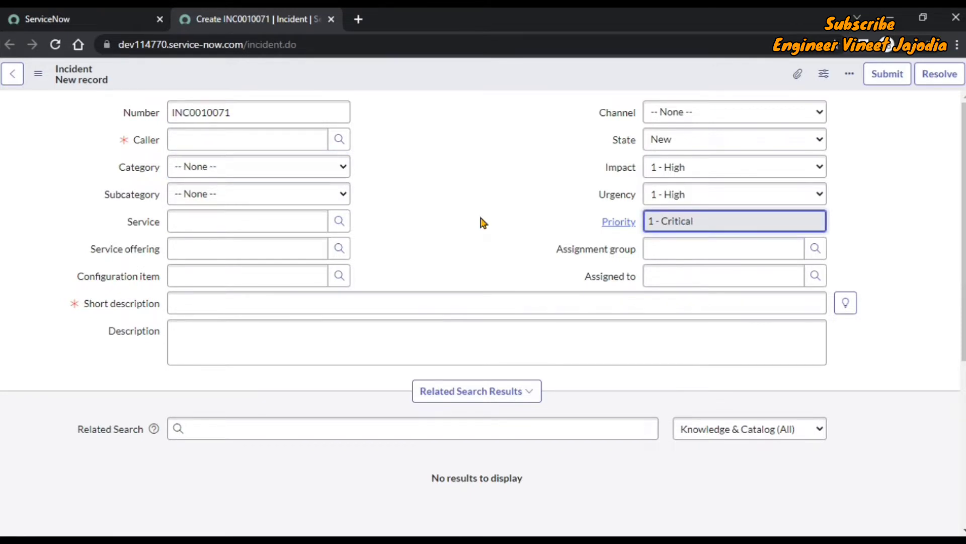
Duplicate the browser tab containing the new incident form.
right_click(233, 12)
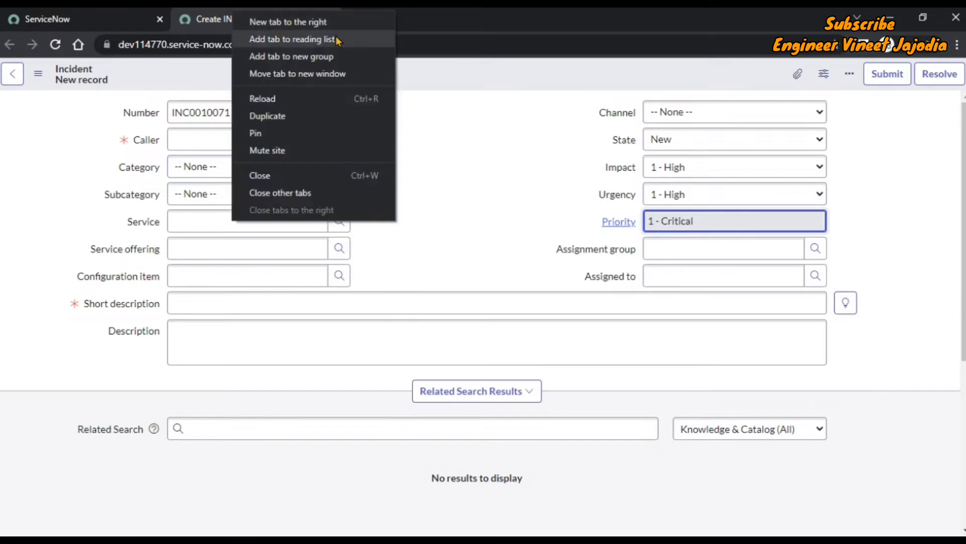
click(318, 107)
click(607, 126)
right_click(221, 29)
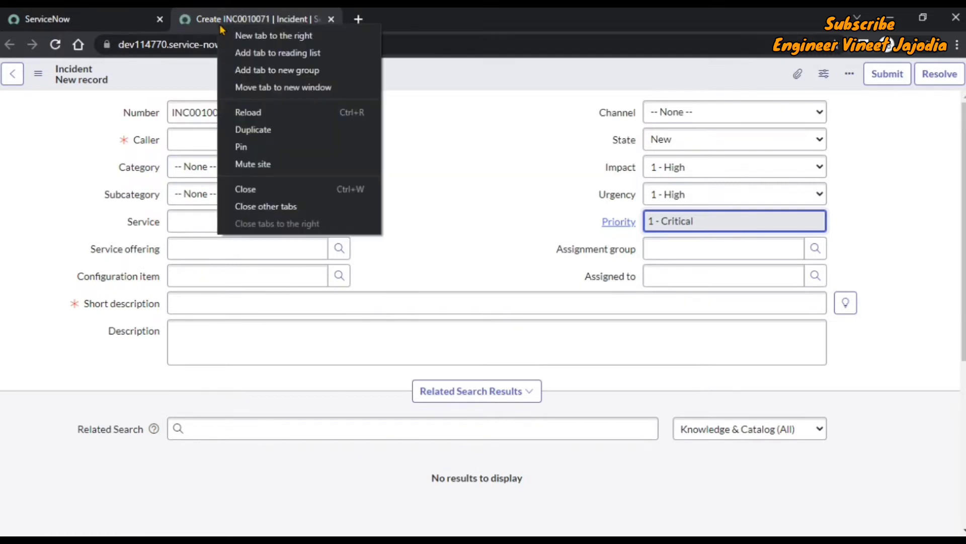
click(316, 130)
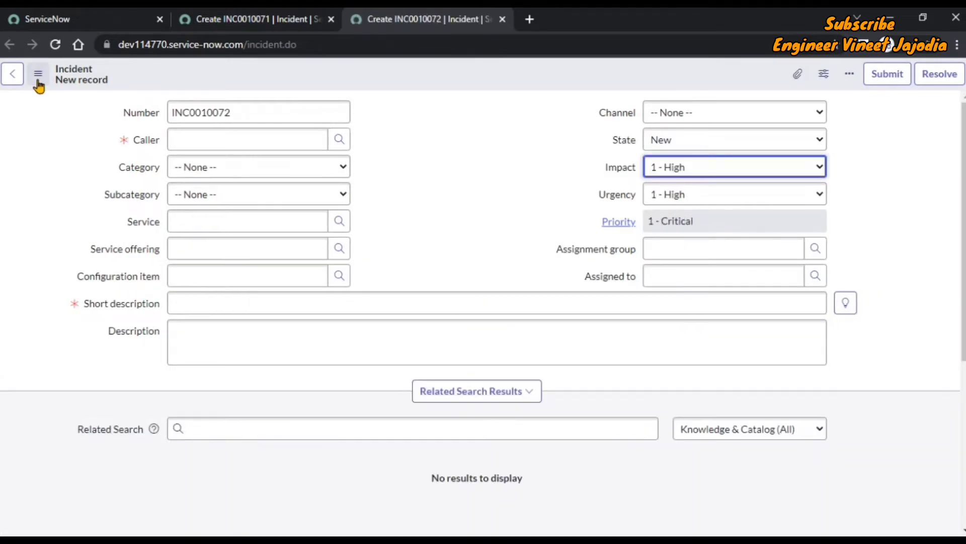
Show the client scripts configured for the incident form and open the Hide Subcategory Field record.
click(38, 80)
mouse_move(112, 107)
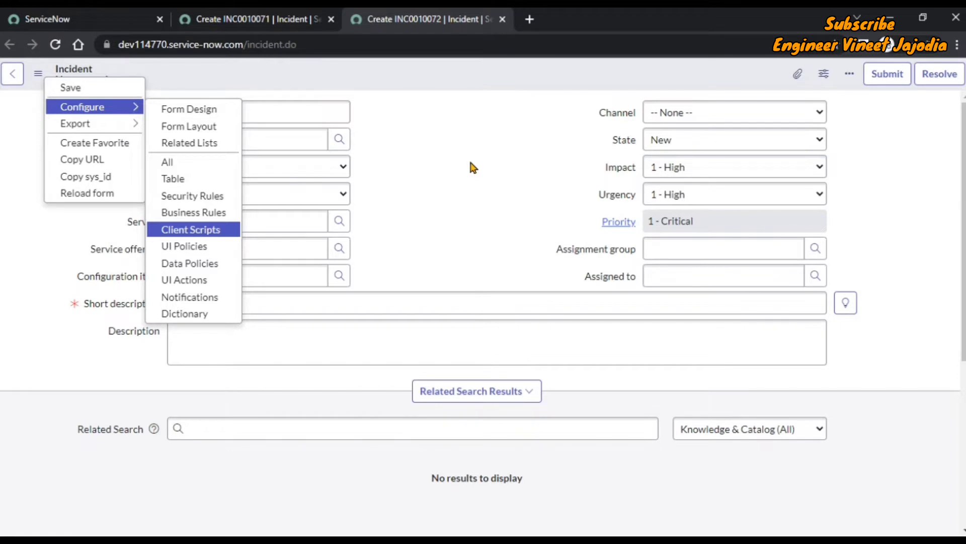
key(Return)
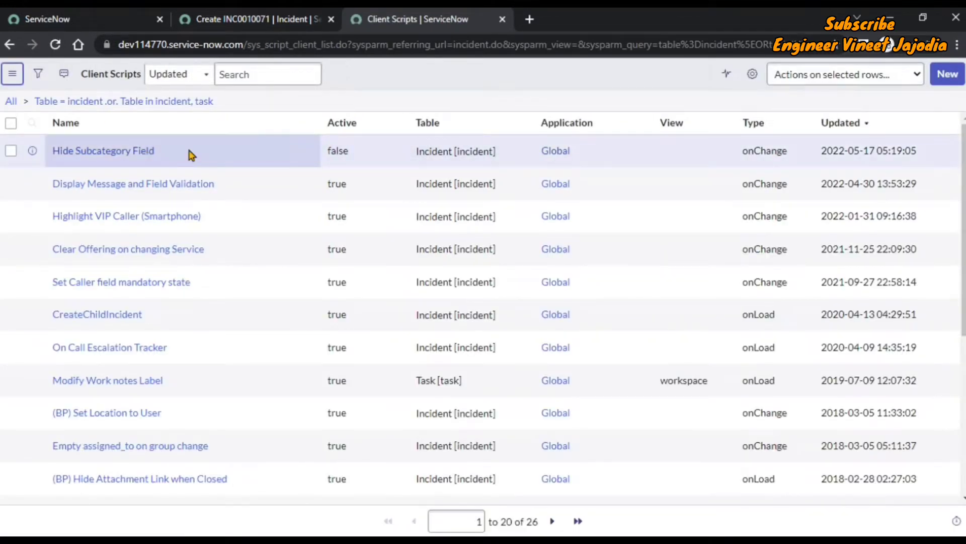
click(75, 152)
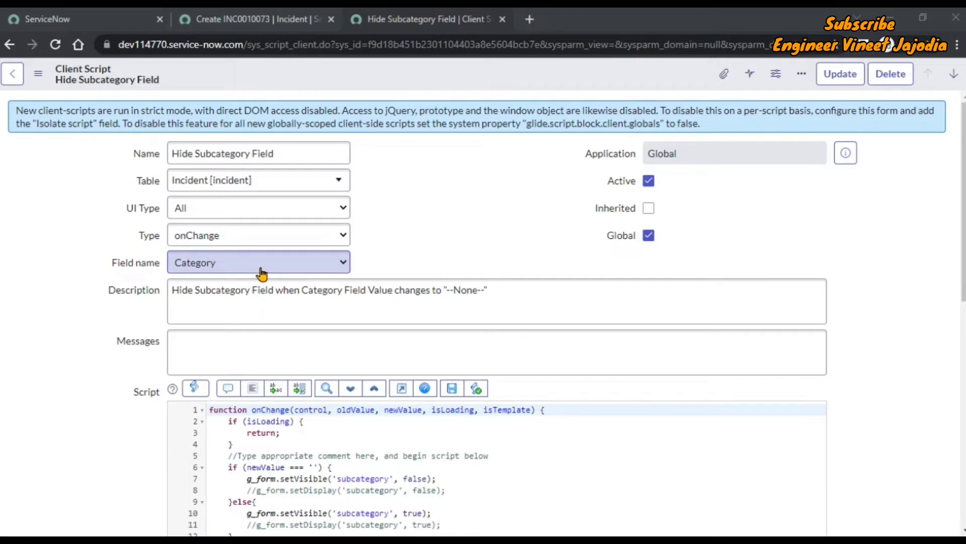
Examine the if/else block in the Hide Subcategory Field script that controls the subcategory field.
scroll(407, 268, down, 3)
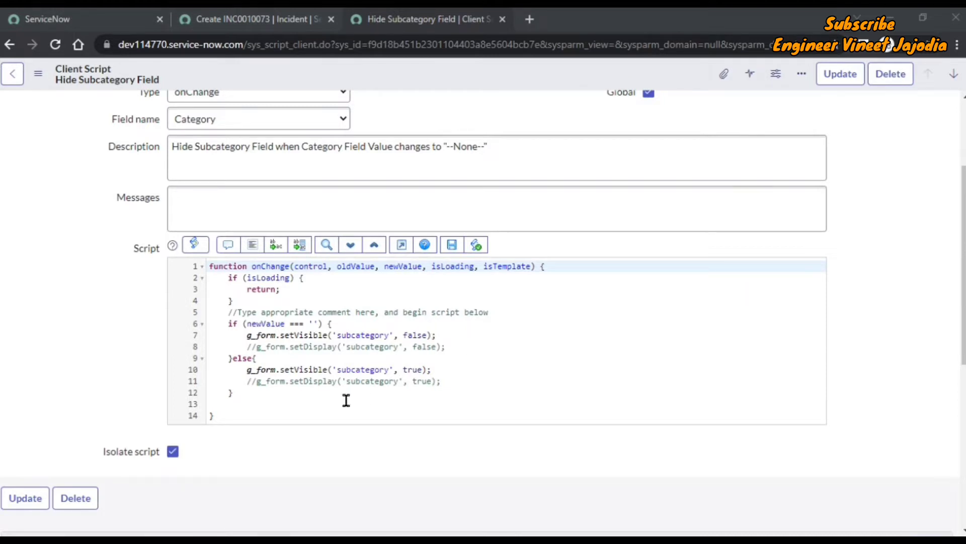
drag(244, 392, 216, 357)
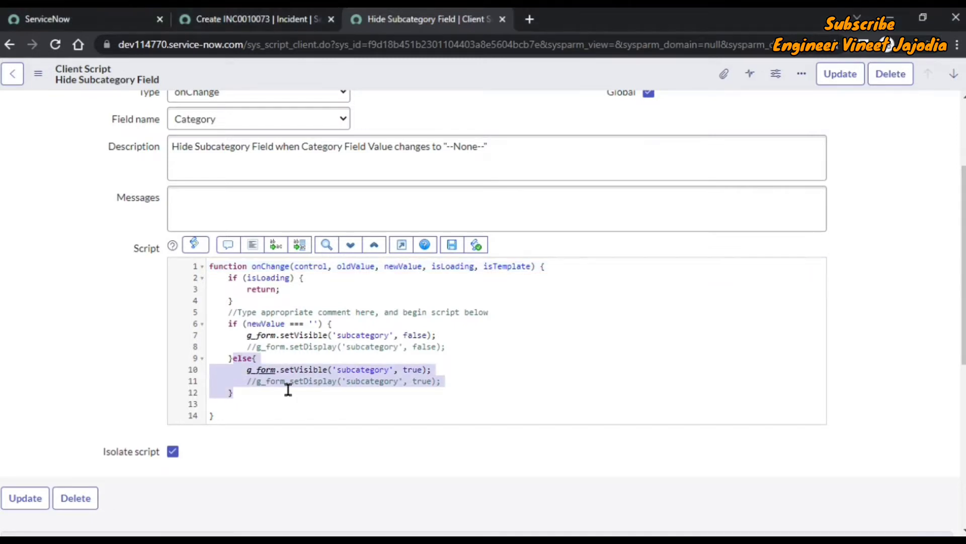
click(222, 404)
drag(225, 323, 267, 395)
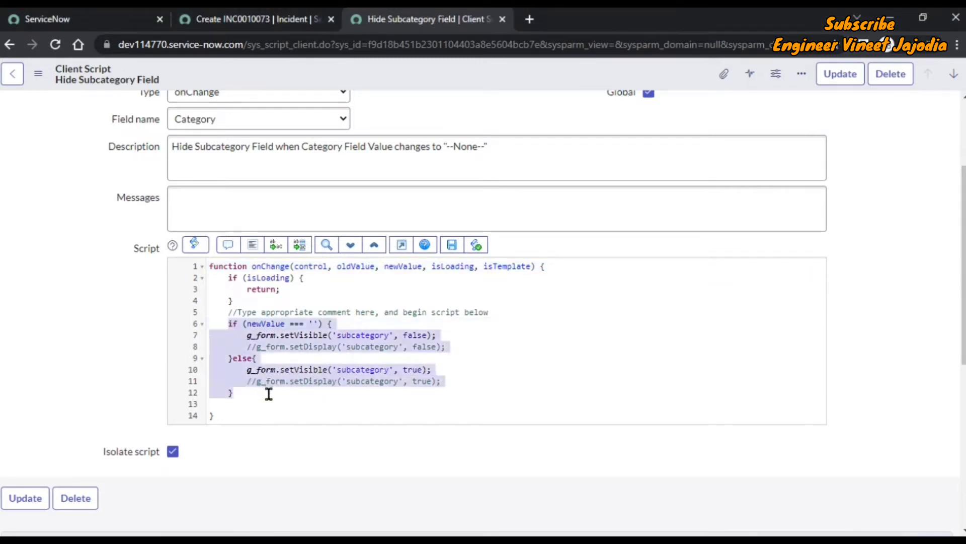
click(519, 349)
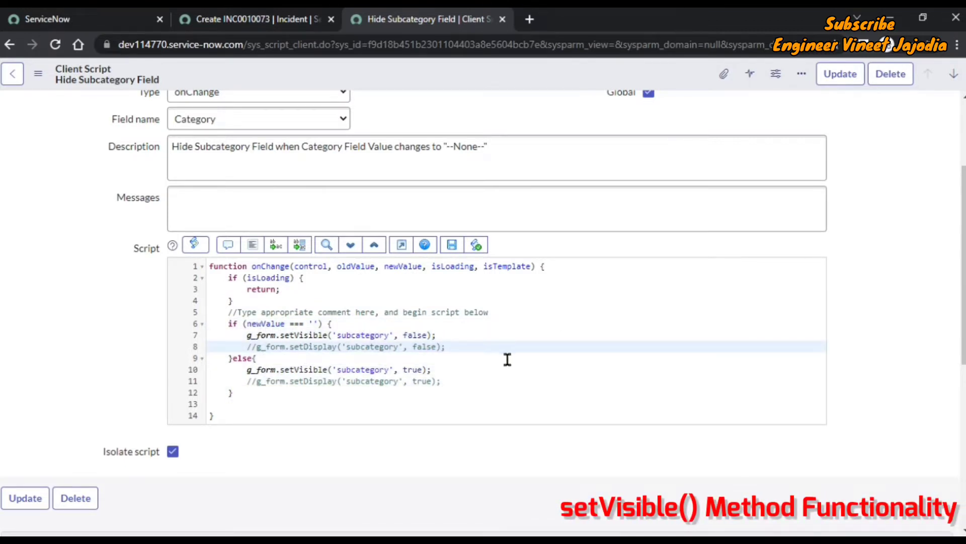
Mark the Hide Subcategory Field client script as Active and save the record without leaving it.
scroll(630, 364, up, 3)
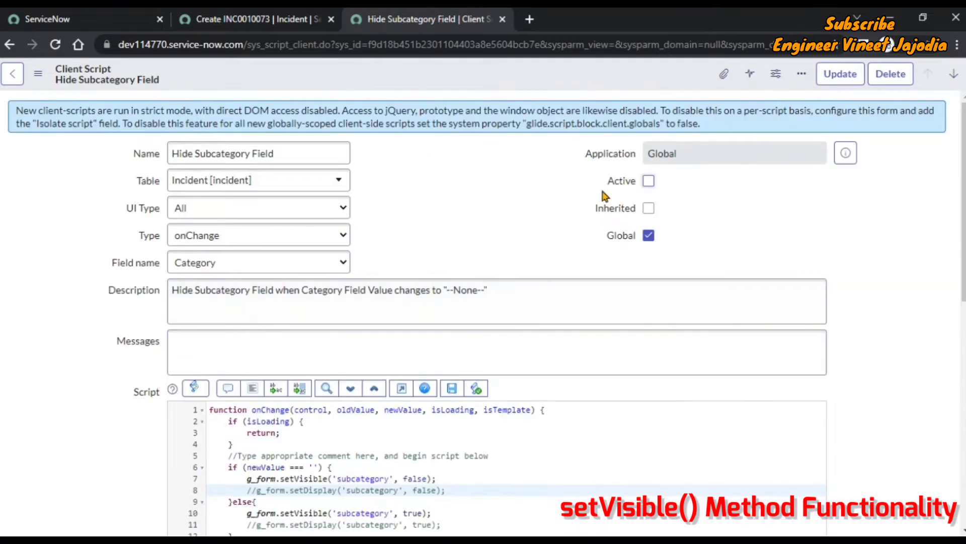
click(649, 182)
click(39, 74)
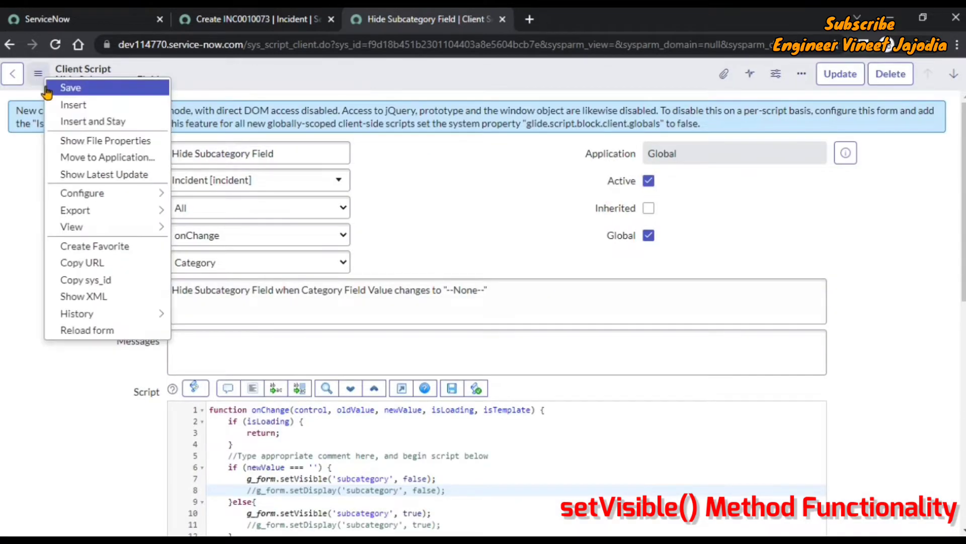
click(46, 86)
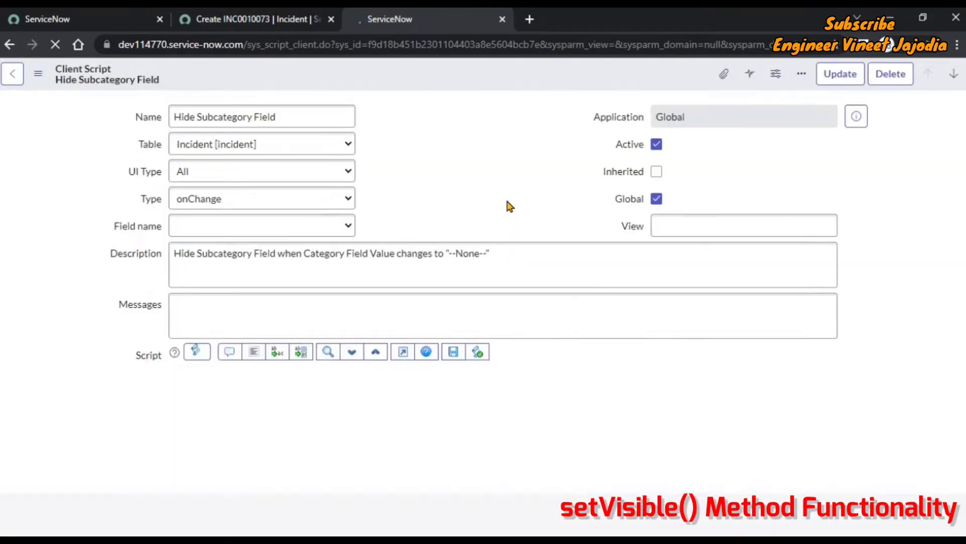
Reload the incident form in its own browser tab and set Category to -- None -- to test the script.
click(238, 20)
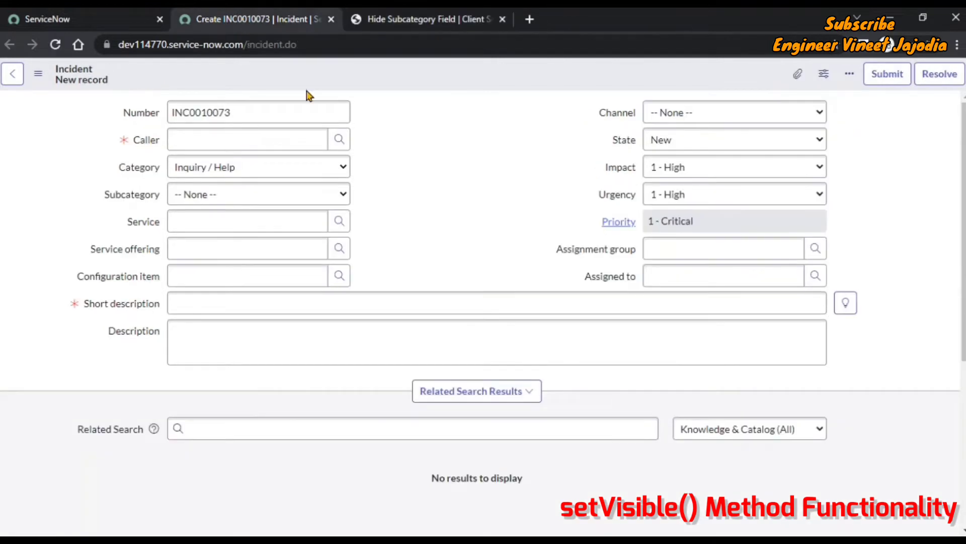
click(55, 45)
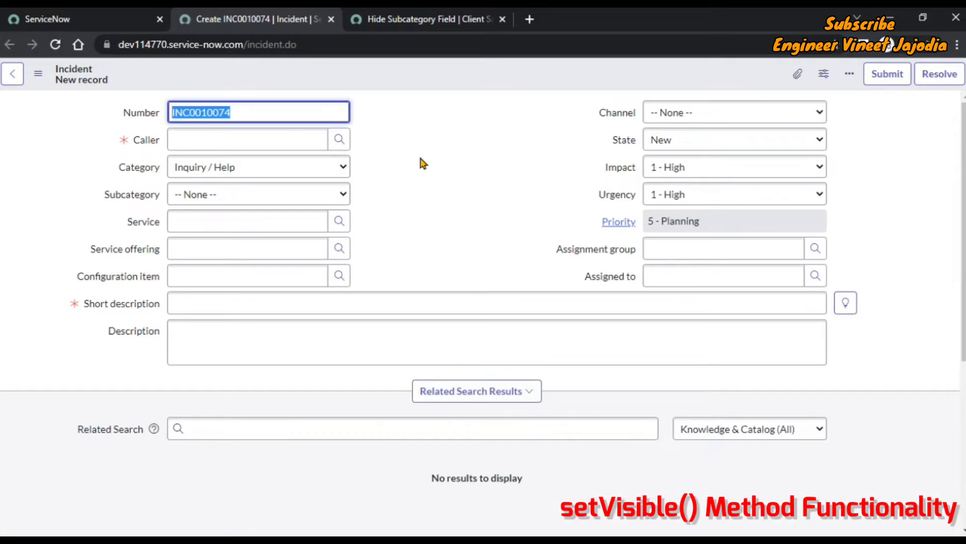
click(423, 163)
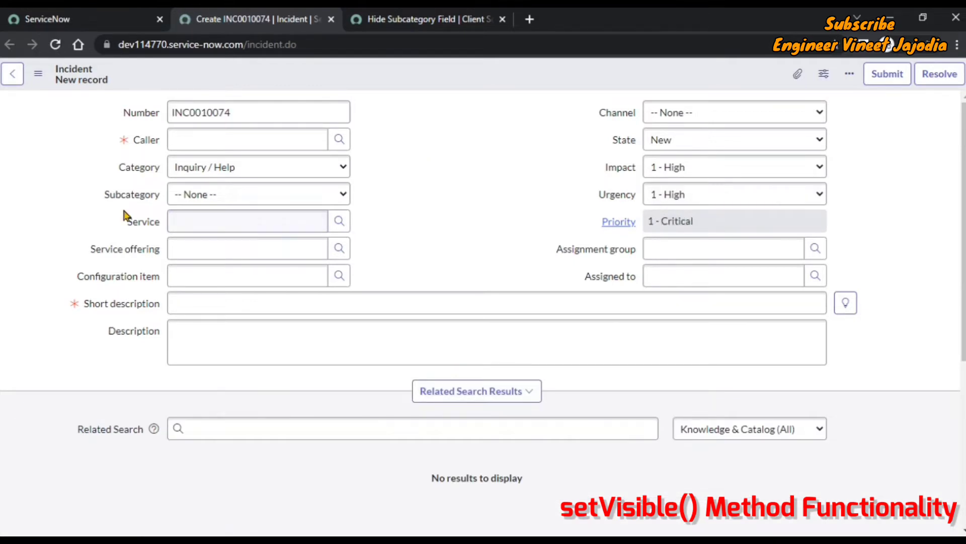
click(145, 217)
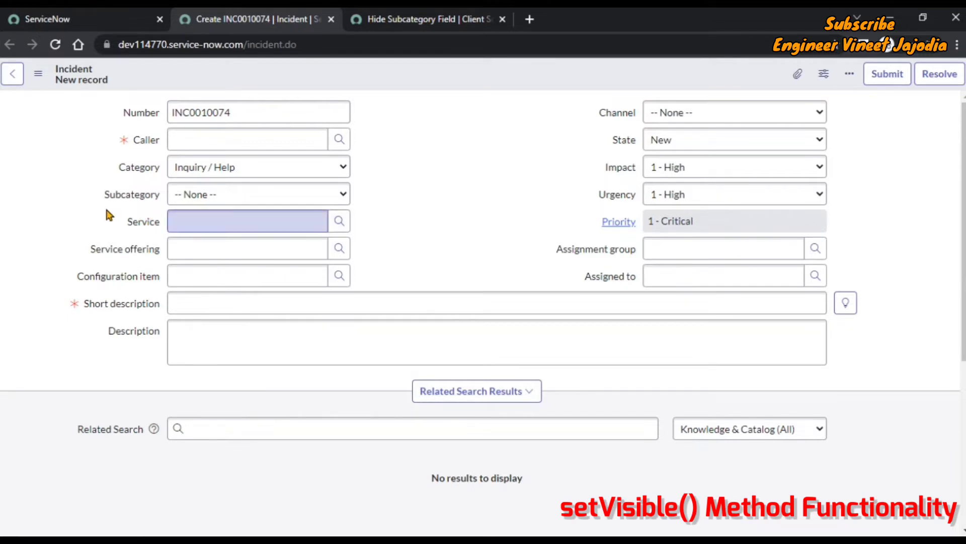
click(324, 167)
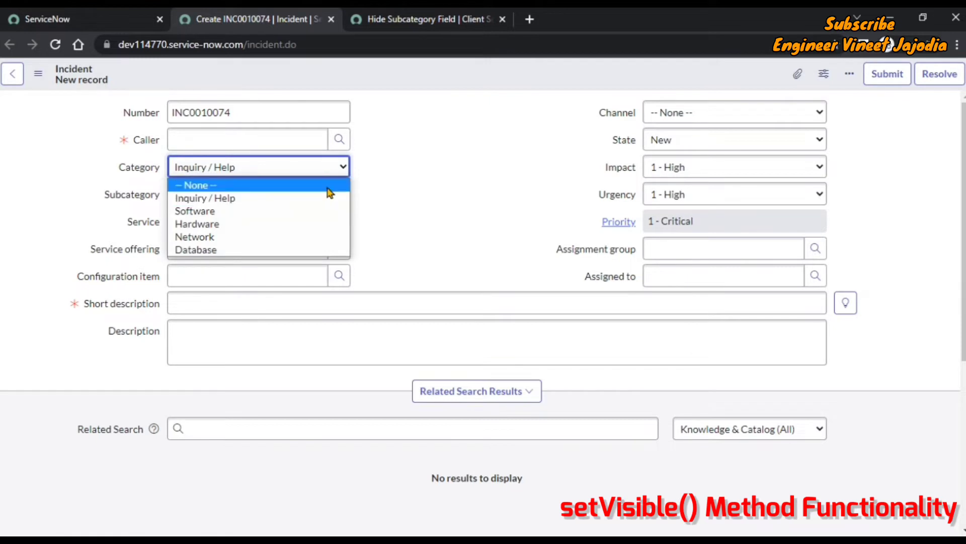
click(329, 186)
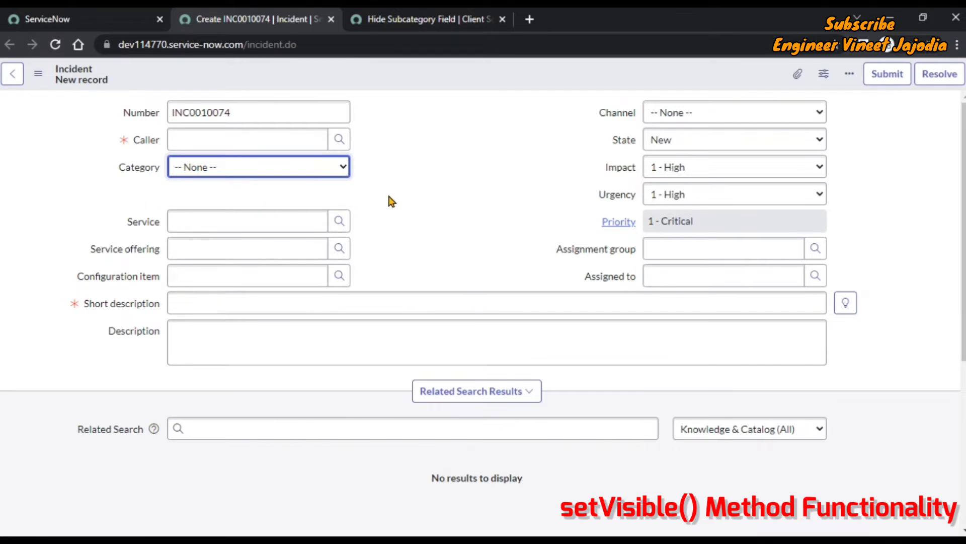
Change Category to Inquiry / Help and back to -- None -- to check how the Subcategory field reacts.
click(281, 168)
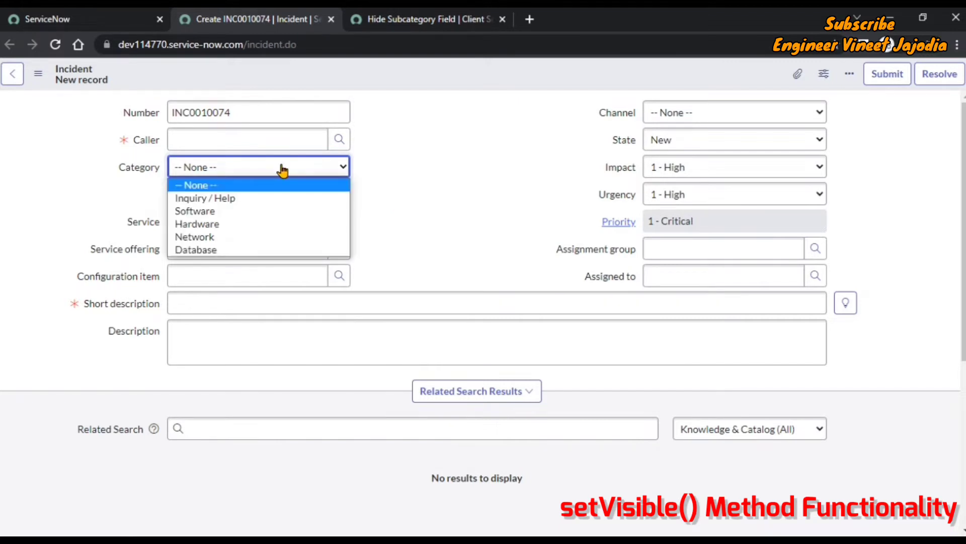
click(385, 217)
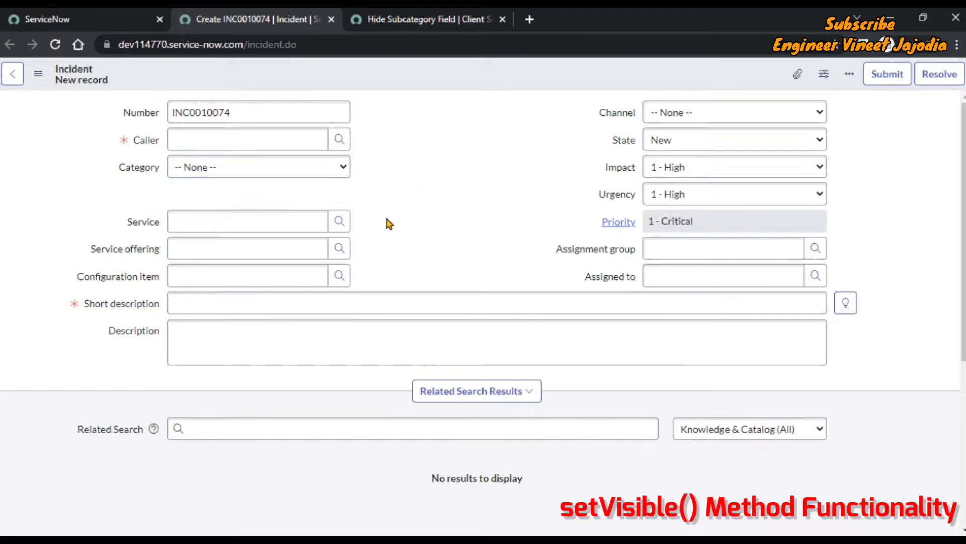
click(248, 166)
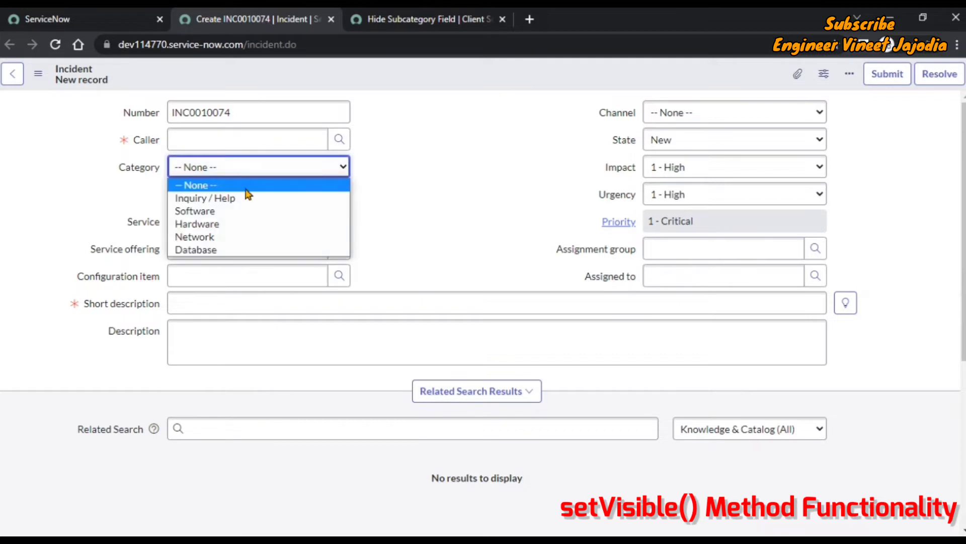
click(247, 198)
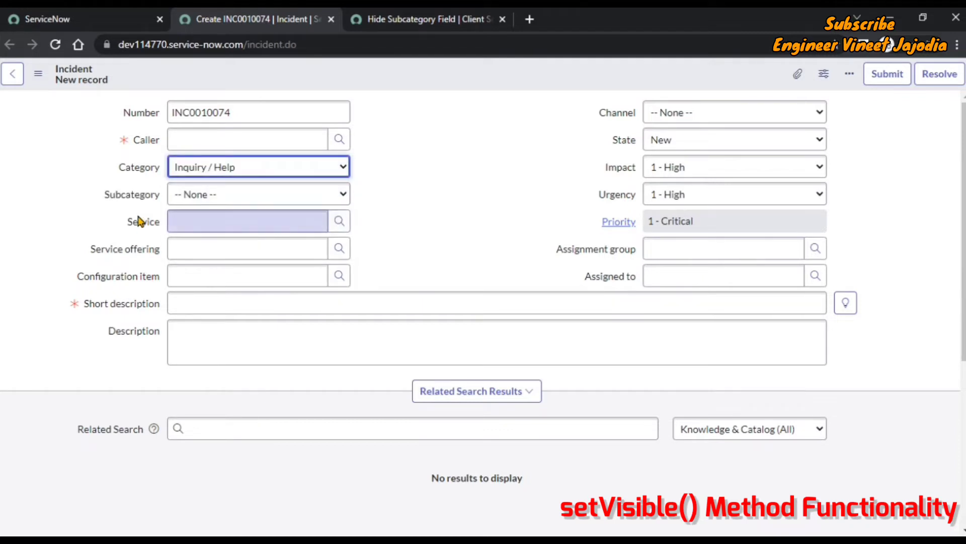
click(253, 171)
click(258, 185)
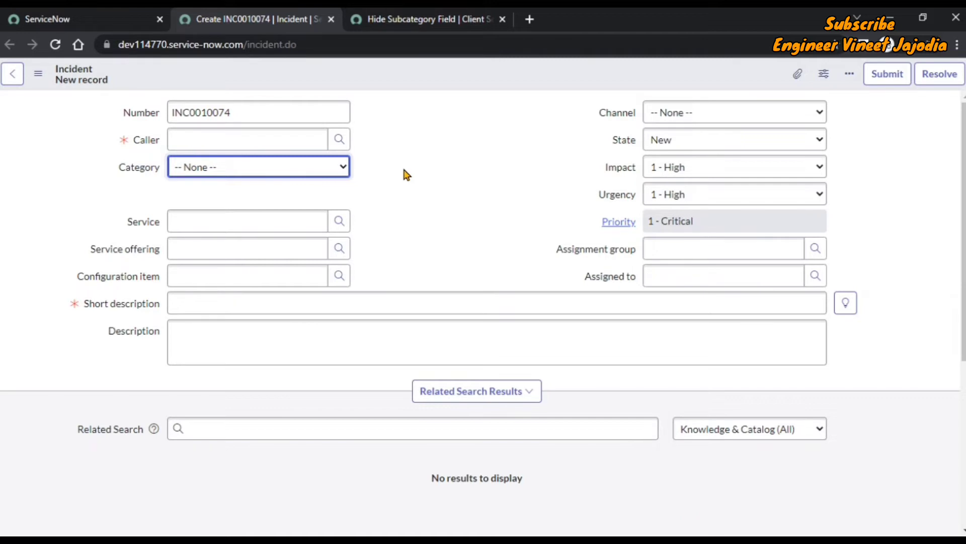
In the Hide Subcategory Field script's if branch, comment out the setVisible line and uncomment the setDisplay line.
click(418, 20)
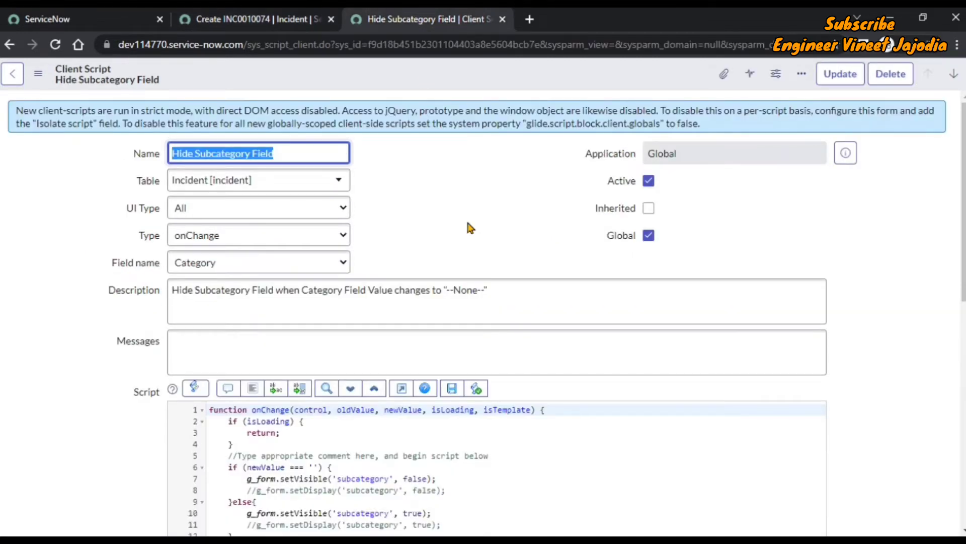
scroll(469, 227, down, 4)
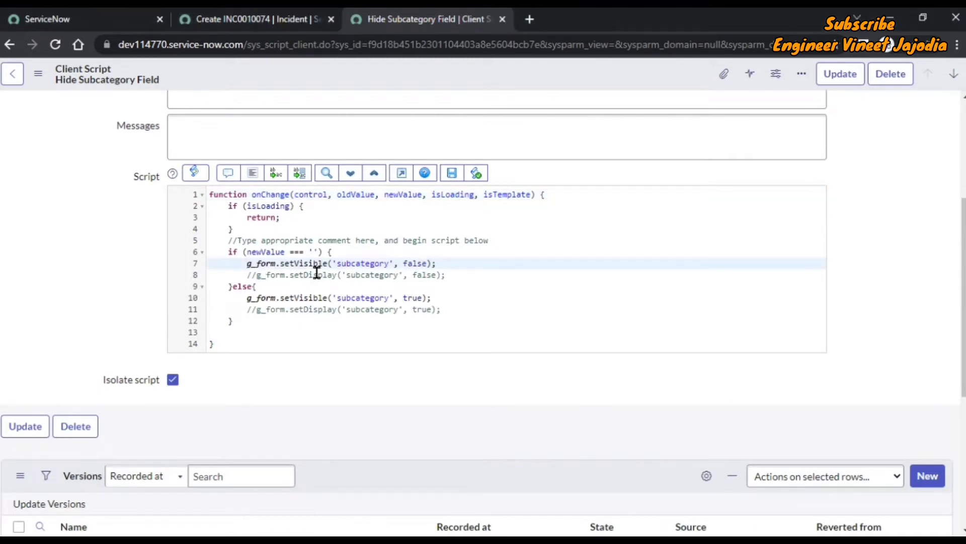
text(//)
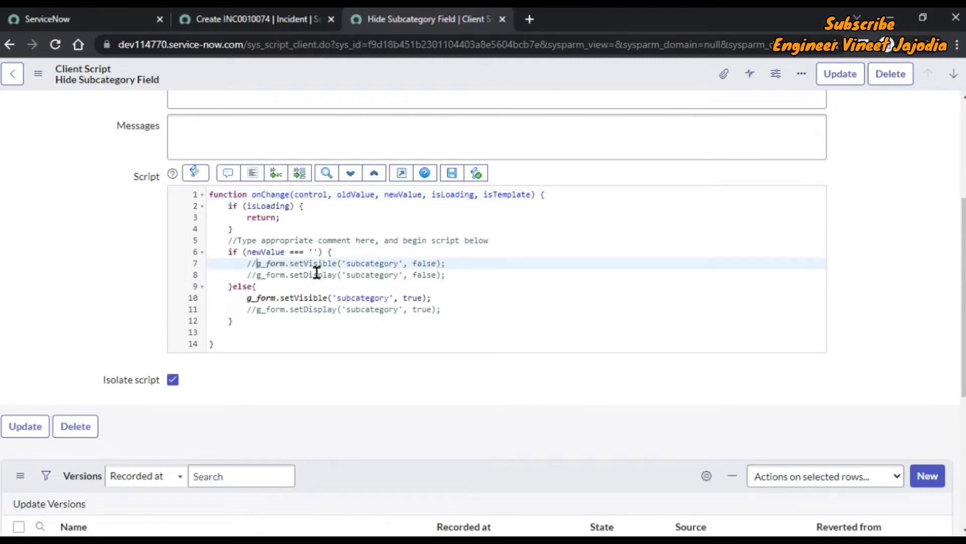
click(259, 273)
key(BackSpace)
key(BackSpace)
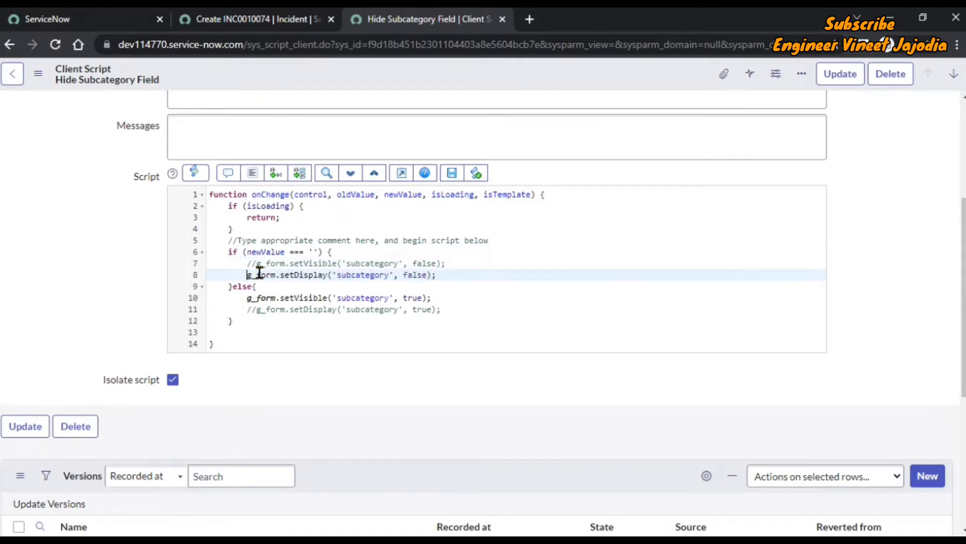
In the script's else branch, comment out the setVisible line and uncomment the setDisplay line.
click(247, 297)
text(//)
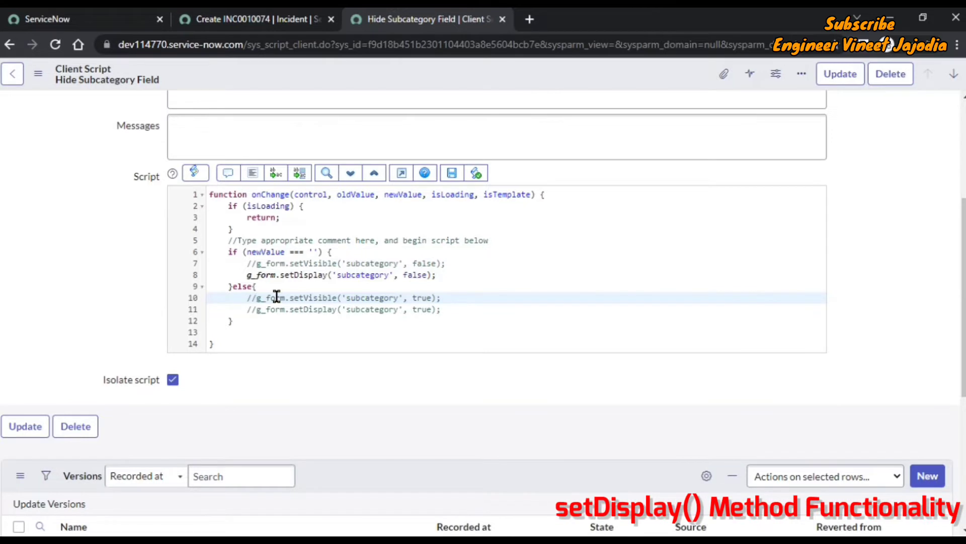
click(258, 311)
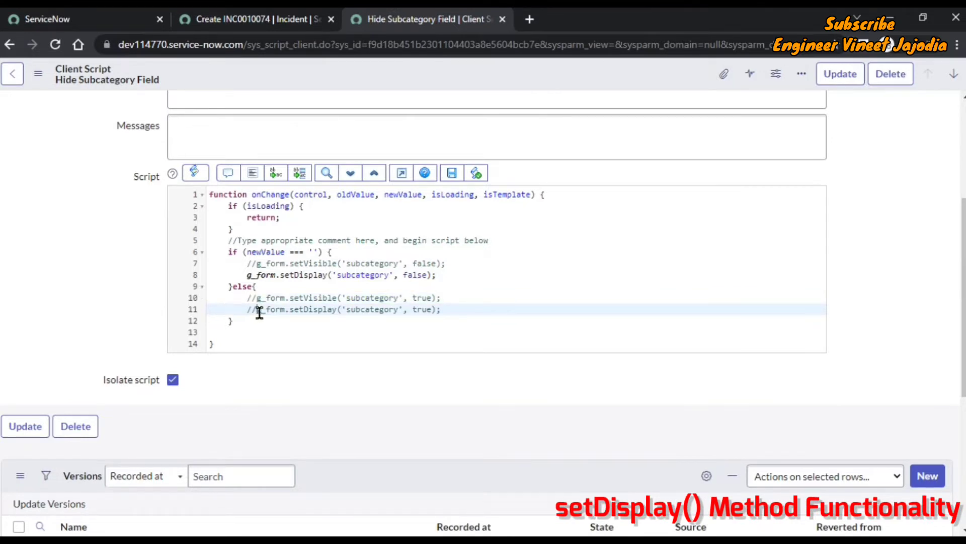
key(BackSpace)
key(BackSpace)
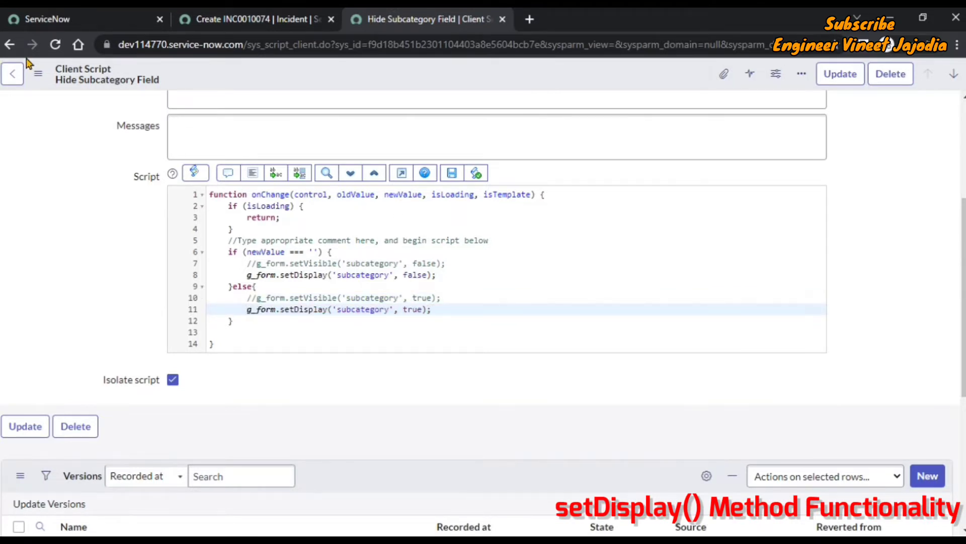
Save the Hide Subcategory Field client script and reload the new incident form in its own browser tab.
click(38, 73)
click(86, 87)
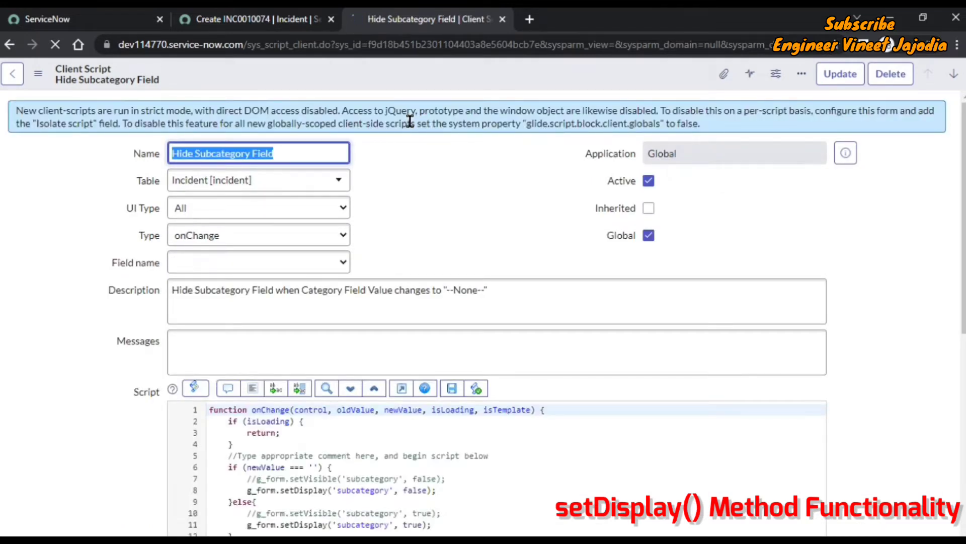
click(238, 14)
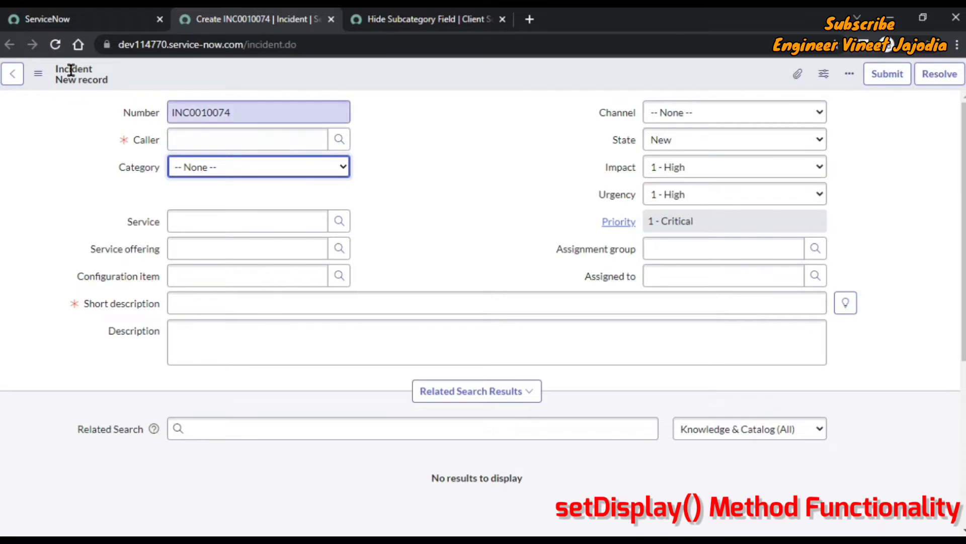
click(56, 44)
click(563, 151)
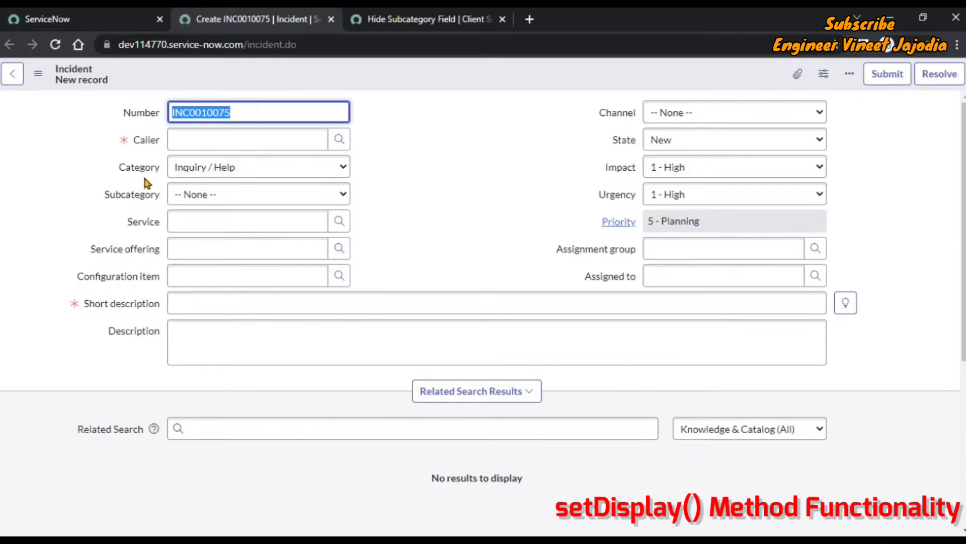
Set the incident's Category to -- None --, then to Inquiry / Help and back to -- None -- to test how setDisplay affects the Subcategory field.
click(313, 175)
click(327, 183)
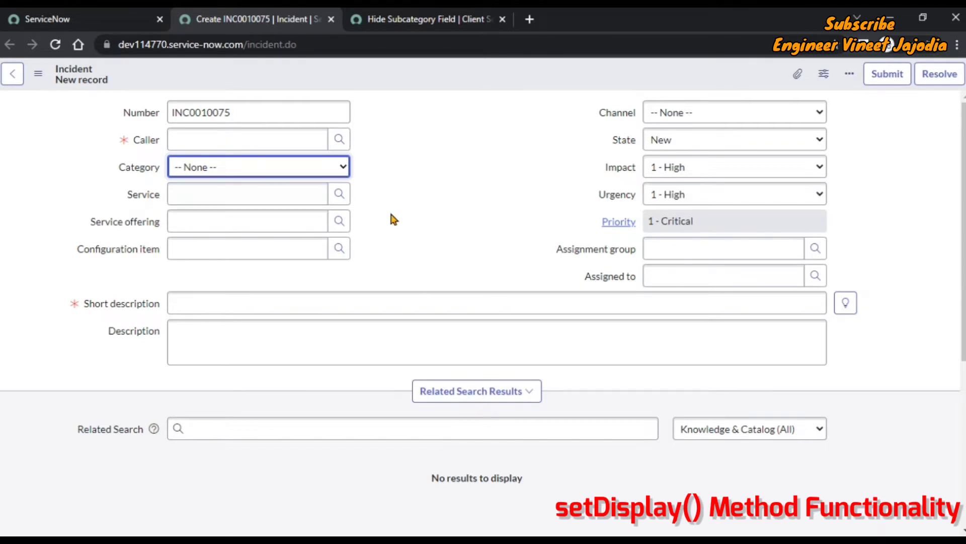
click(290, 167)
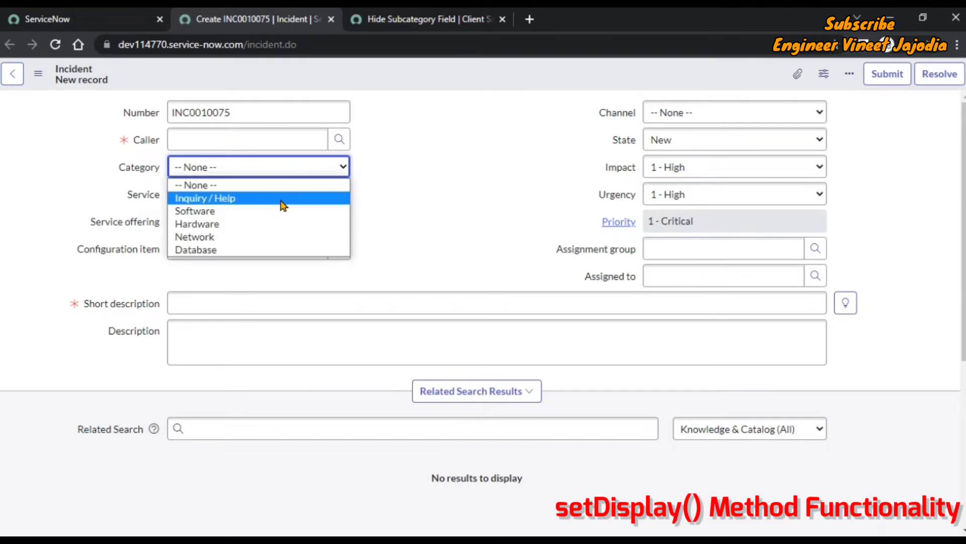
click(282, 200)
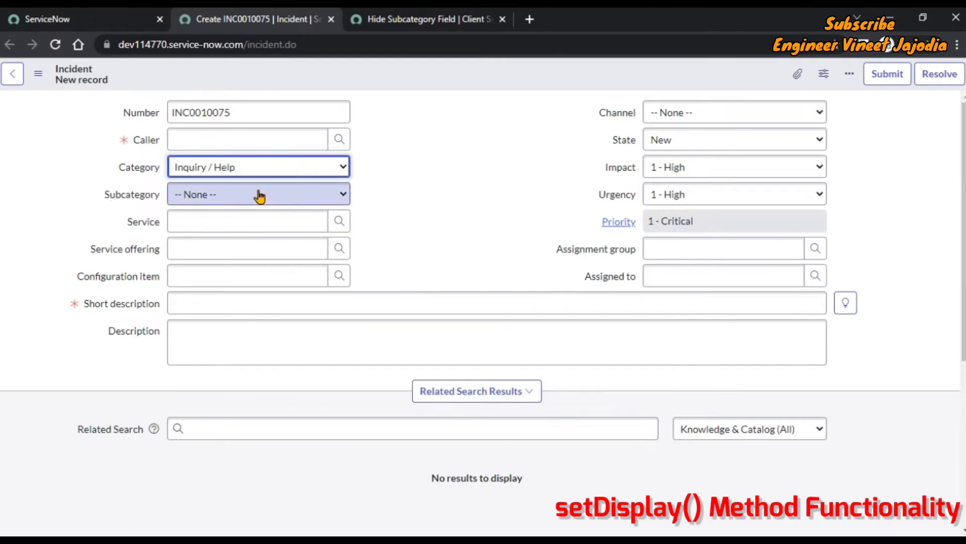
click(242, 167)
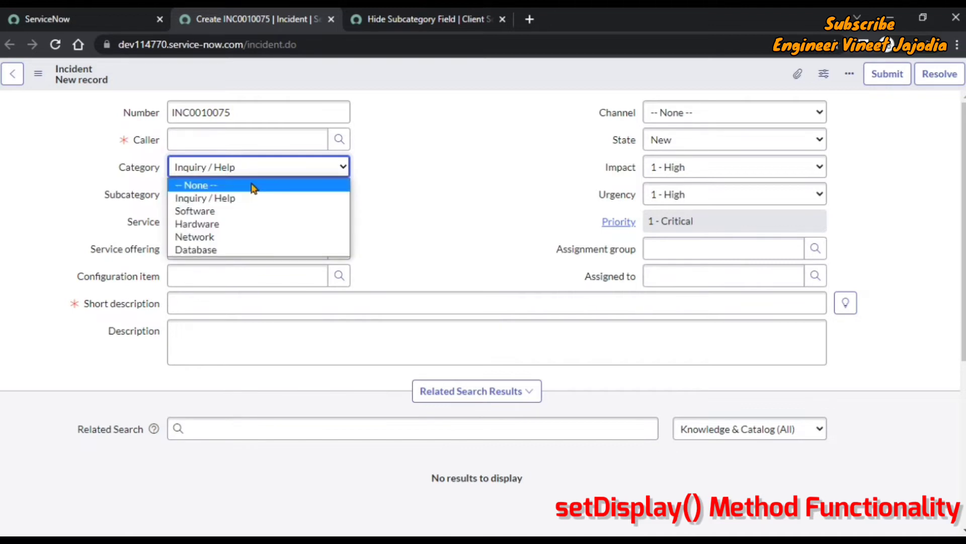
click(253, 186)
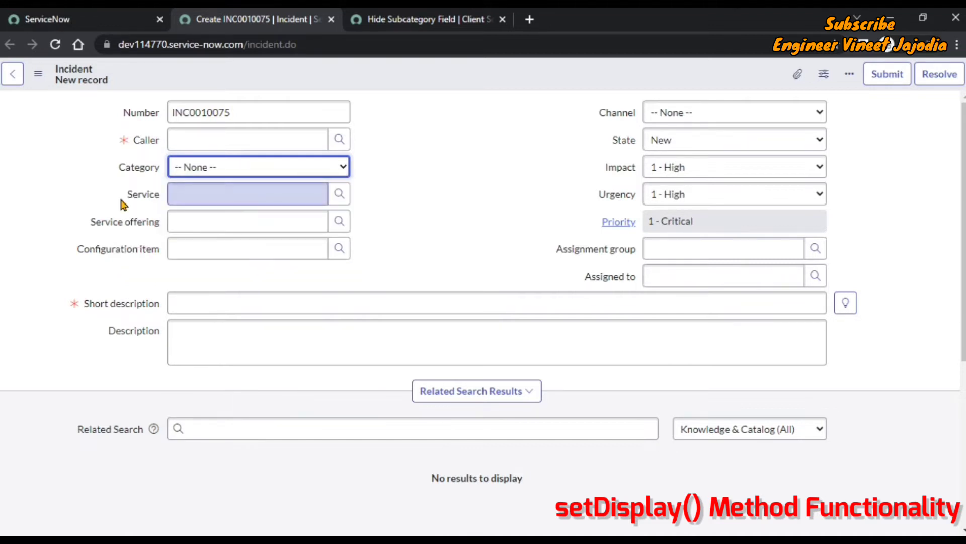